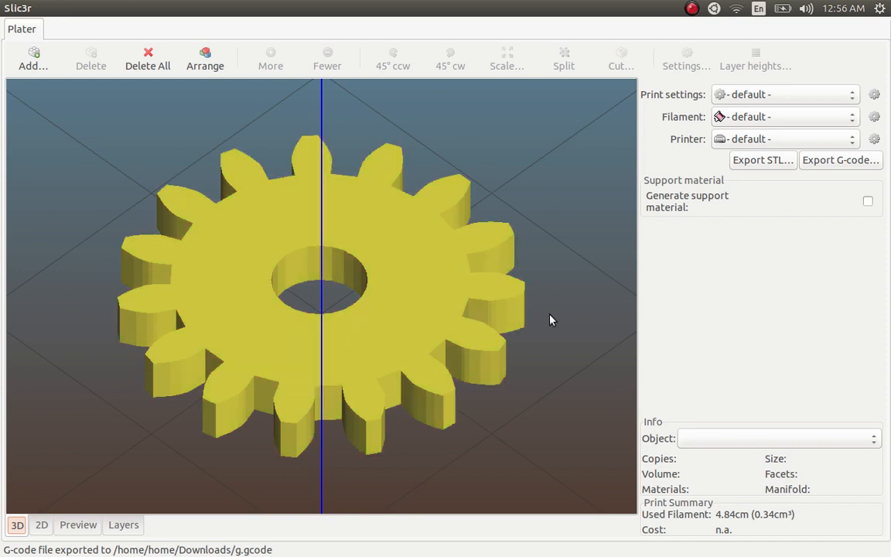
Preview the gear's sliced toolpaths, and switch to gedit to look through the commands in g.gcode.
click(82, 527)
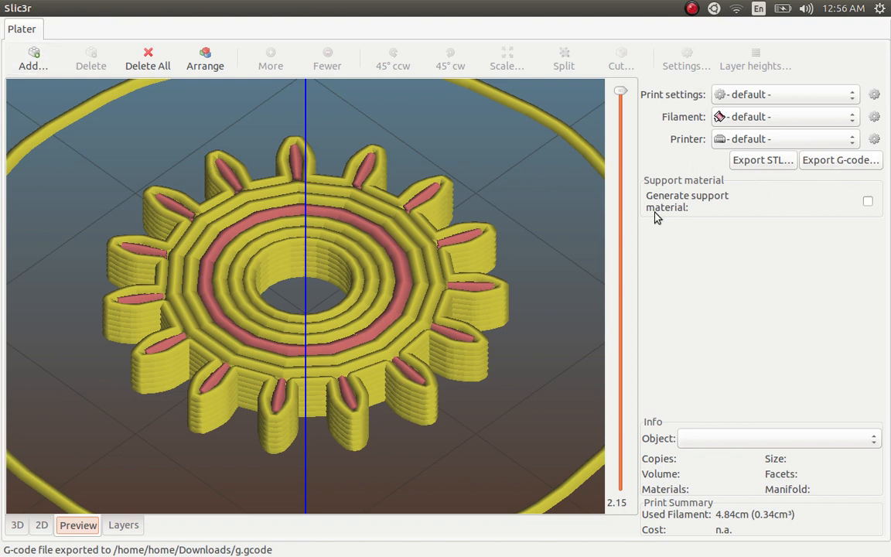
key(alt+Tab)
key(alt+Tab)
key(alt+Tab)
key(alt+Tab)
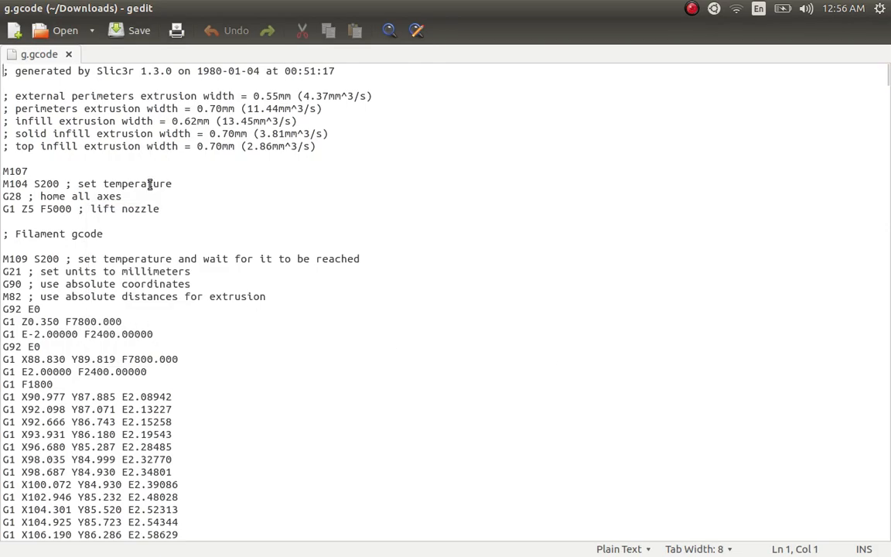
scroll(94, 421, down, 10)
scroll(93, 418, down, 20)
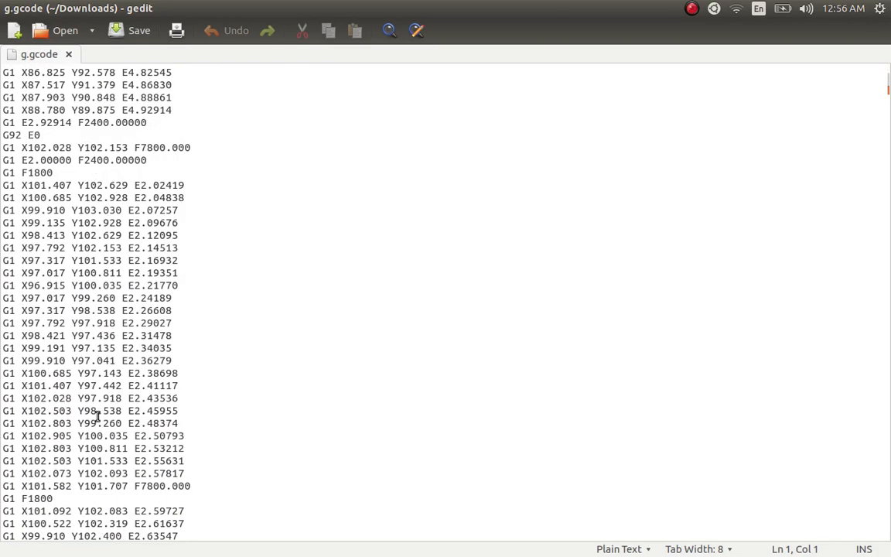
scroll(99, 418, down, 20)
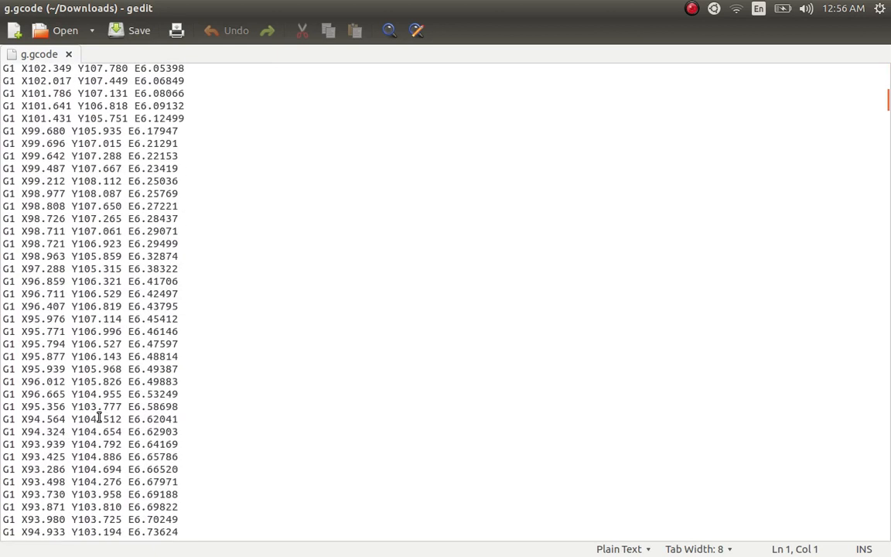
scroll(99, 418, up, 19)
scroll(99, 418, up, 20)
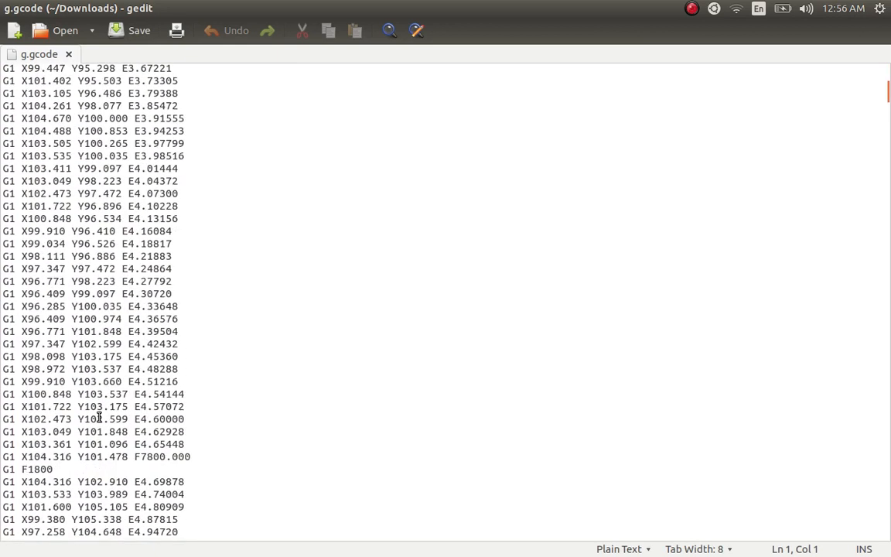
scroll(99, 417, up, 8)
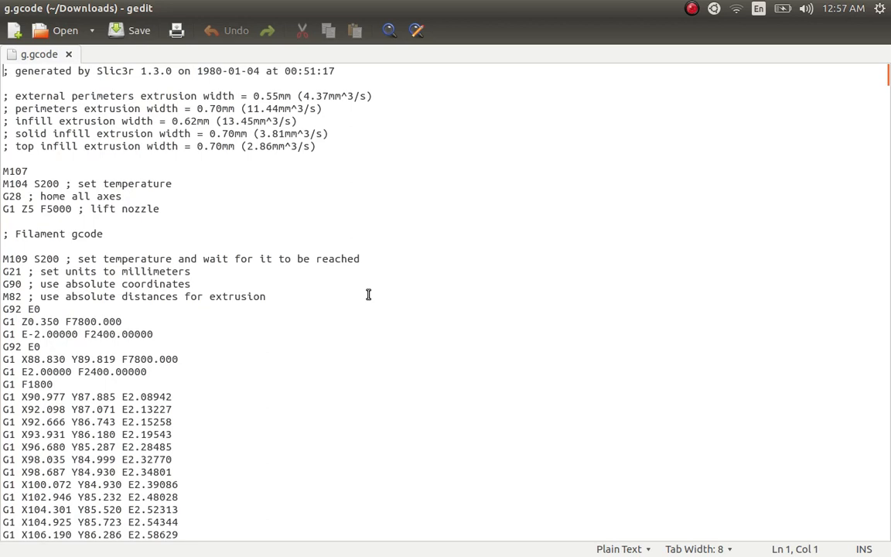
Switch to FreeCAD with the g2 gear model and choose the Mesh Design workbench.
key(alt+Tab)
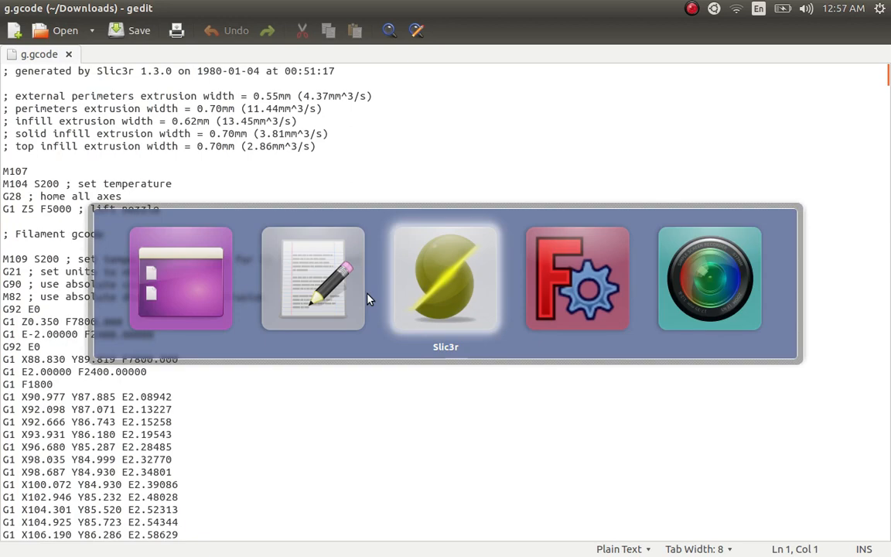
key(alt+Tab)
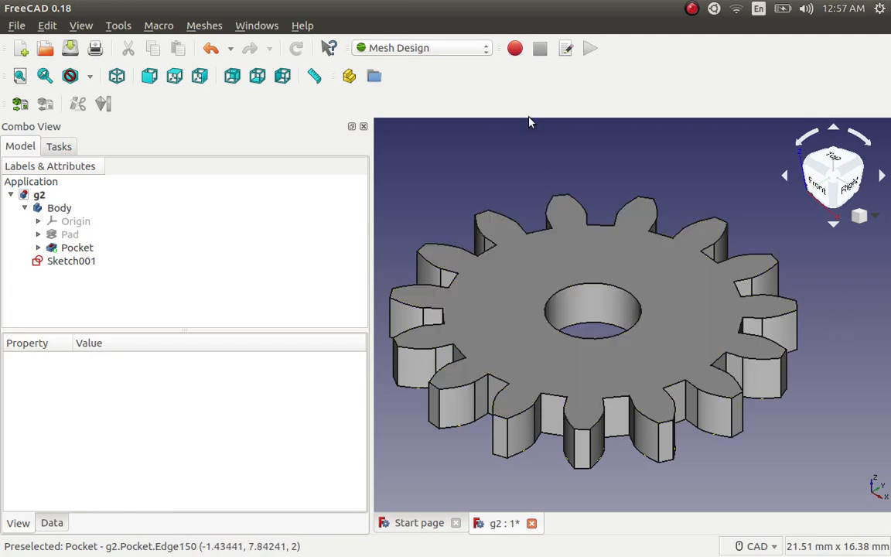
click(484, 54)
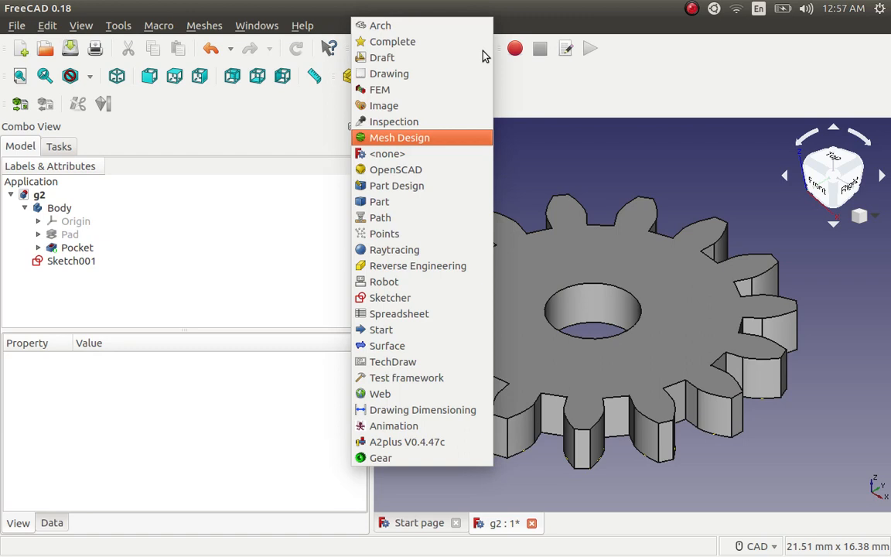
click(425, 138)
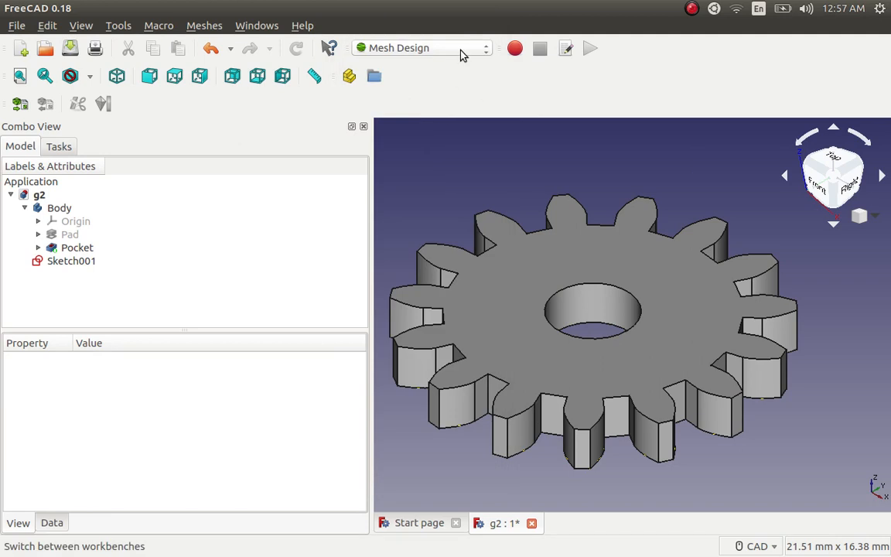
click(118, 26)
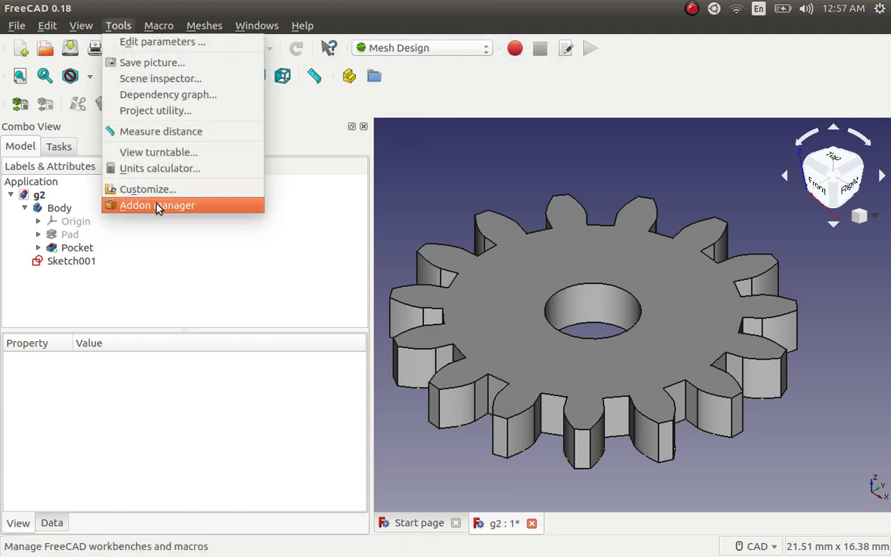
click(461, 112)
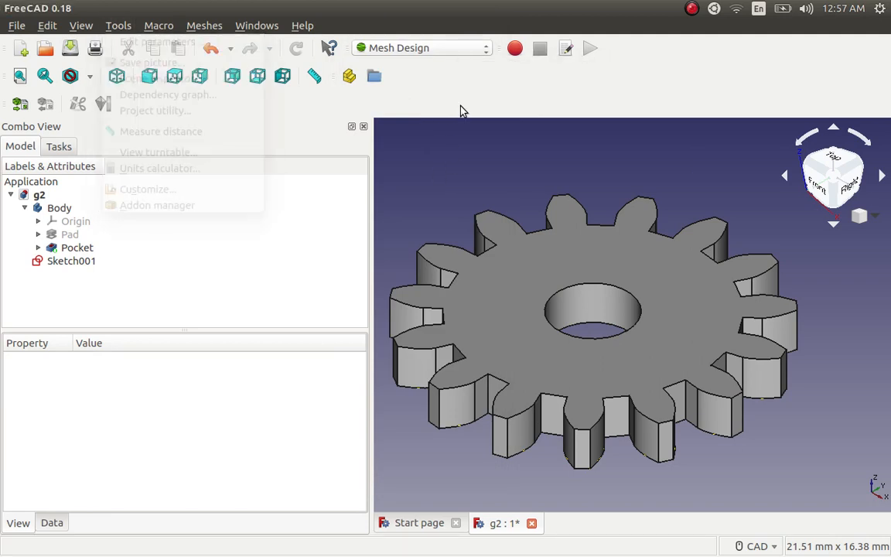
click(485, 53)
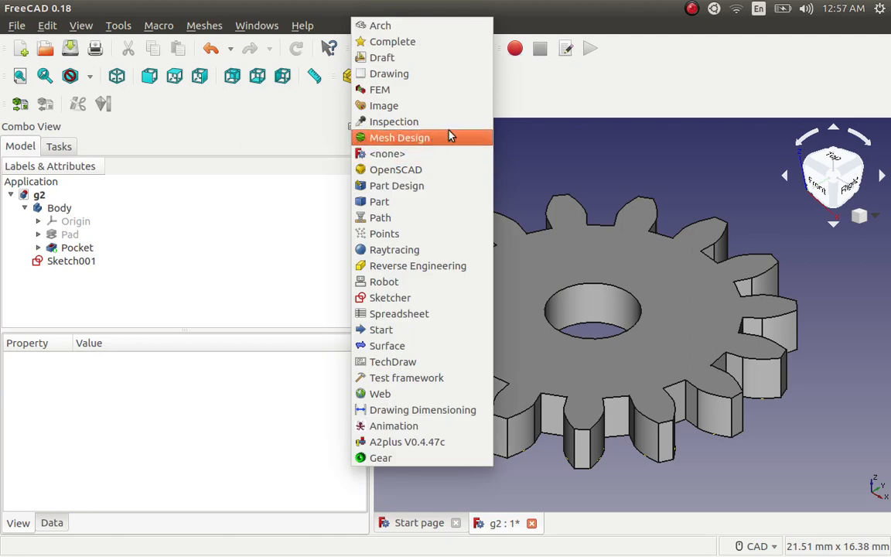
click(537, 91)
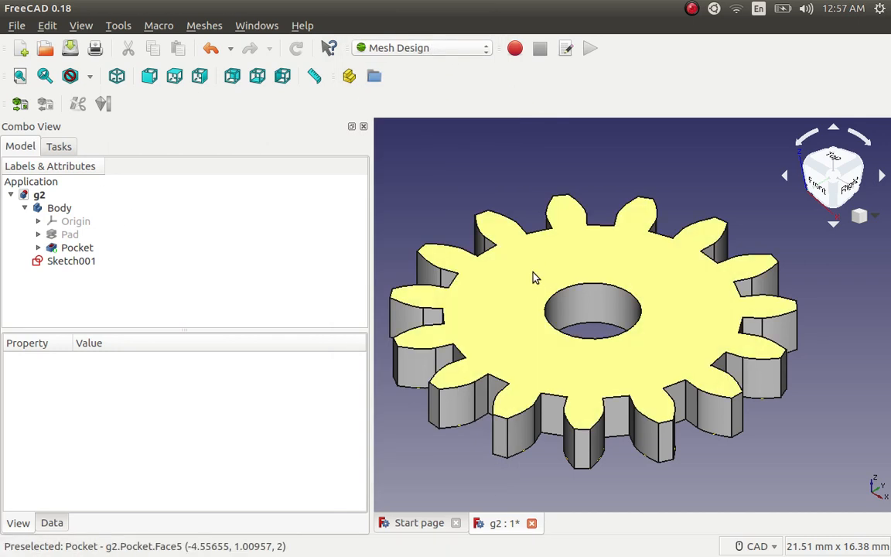
Create a mesh from the gear's Pocket shape using the Standard meshing option.
click(83, 248)
click(204, 27)
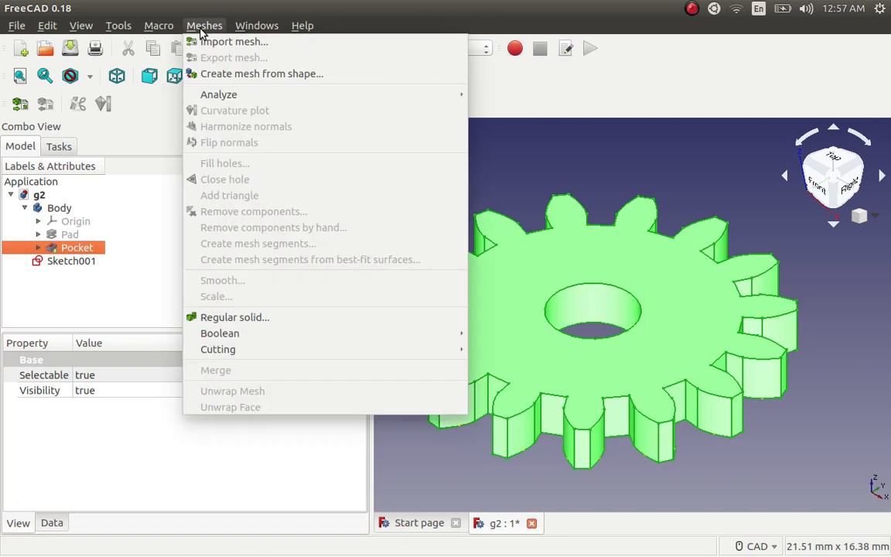
click(235, 75)
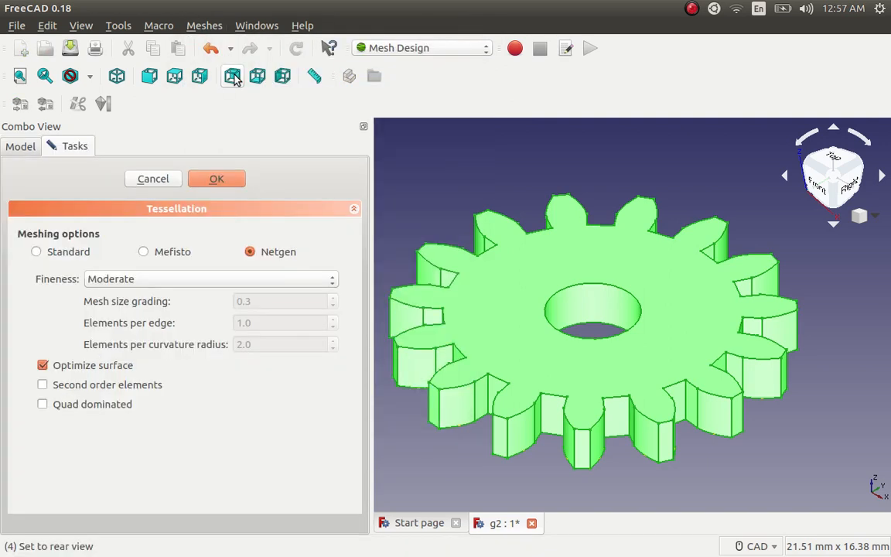
click(59, 254)
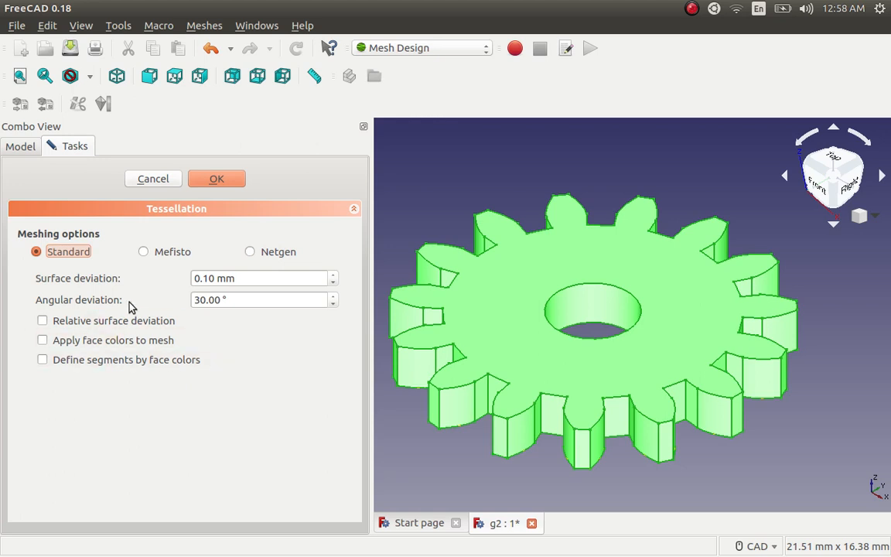
click(216, 179)
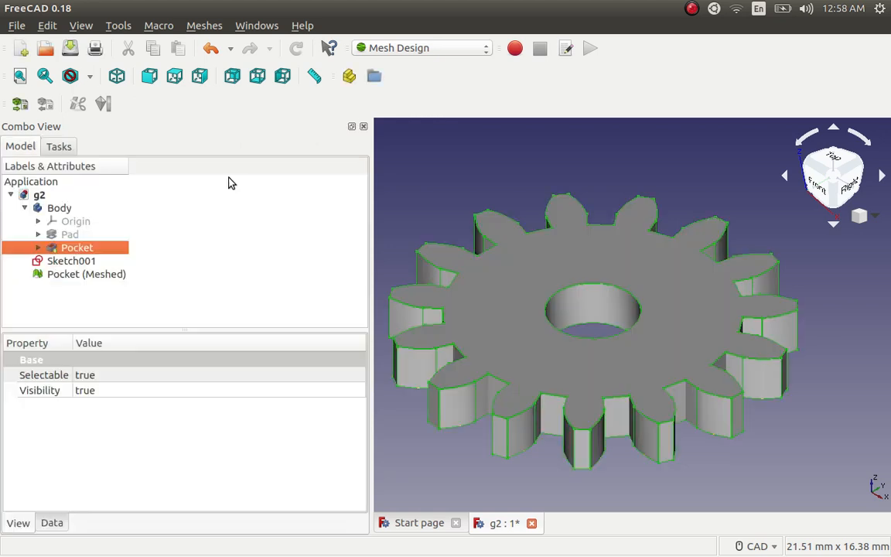
Hide the original Pocket solid in the g2 document.
click(77, 276)
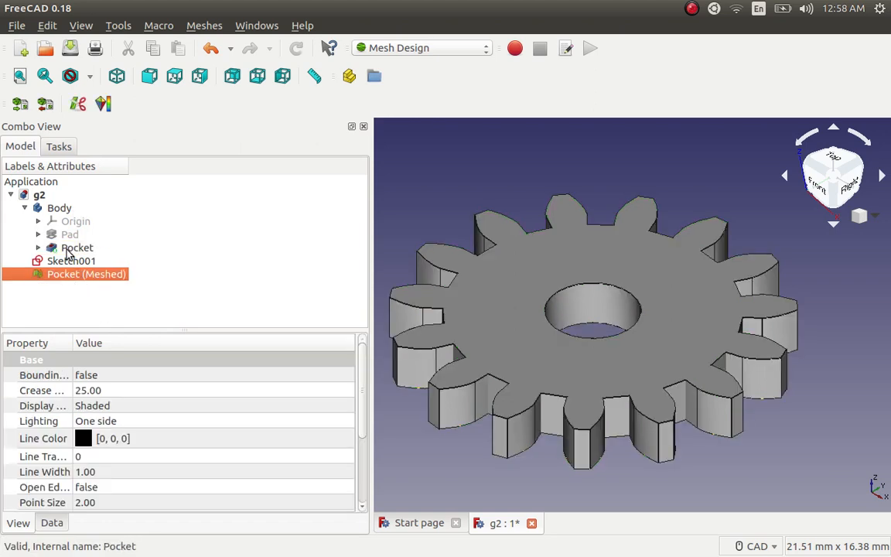
click(68, 249)
right_click(69, 249)
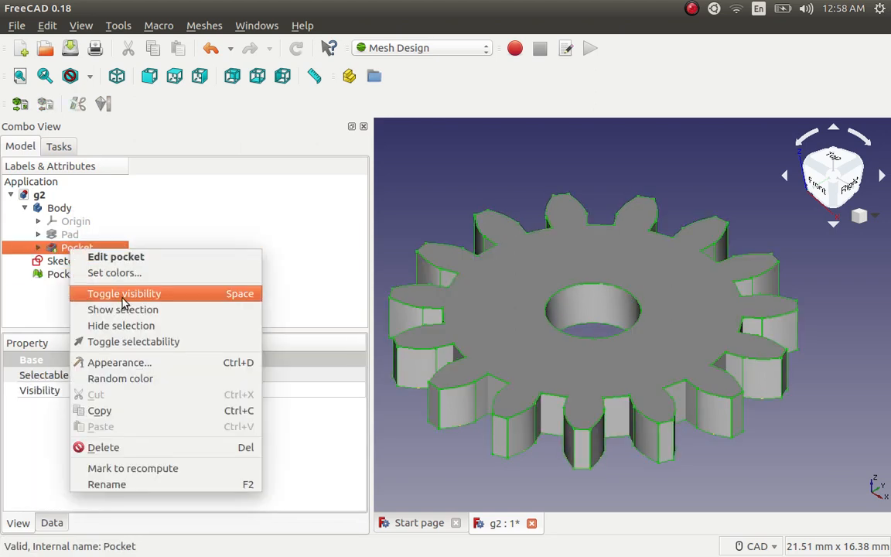
click(124, 296)
Export Pocket (Meshed) as an STL Mesh to g.stl in the Downloads folder, replacing the existing file.
click(93, 274)
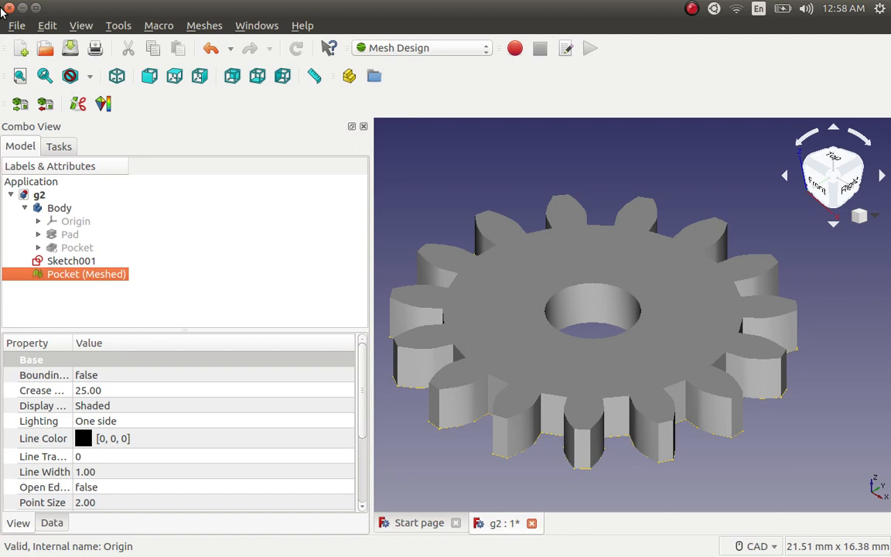
click(17, 26)
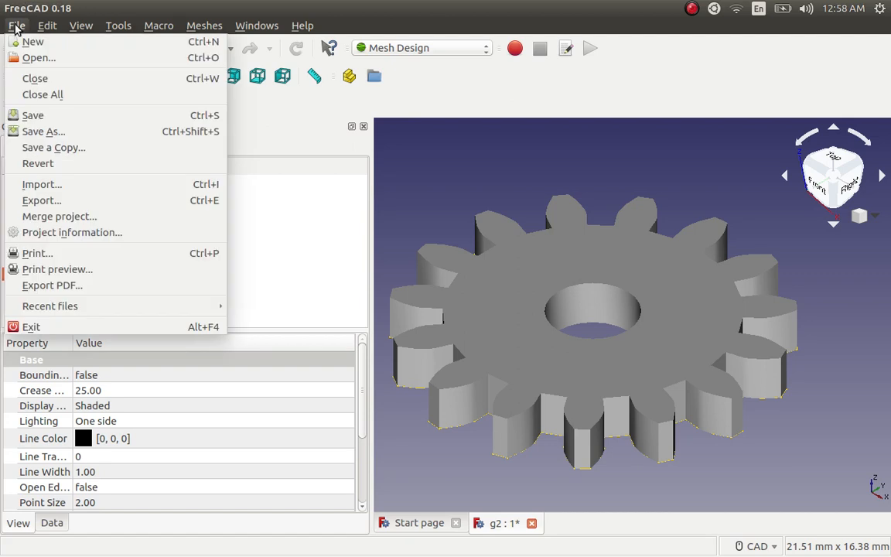
click(67, 200)
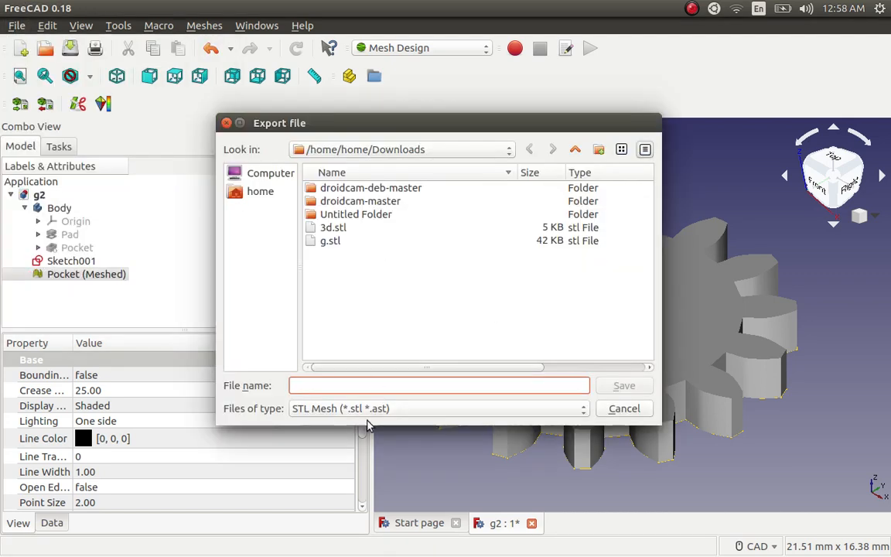
click(548, 411)
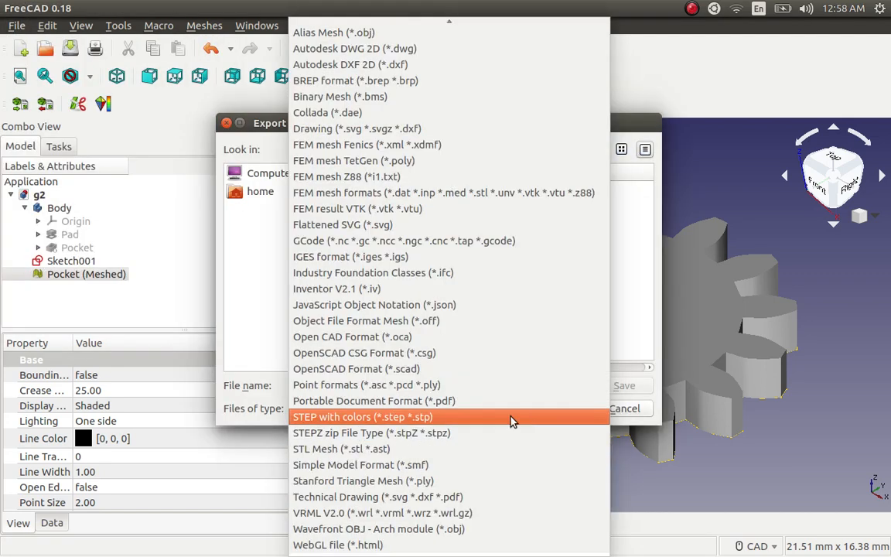
click(354, 450)
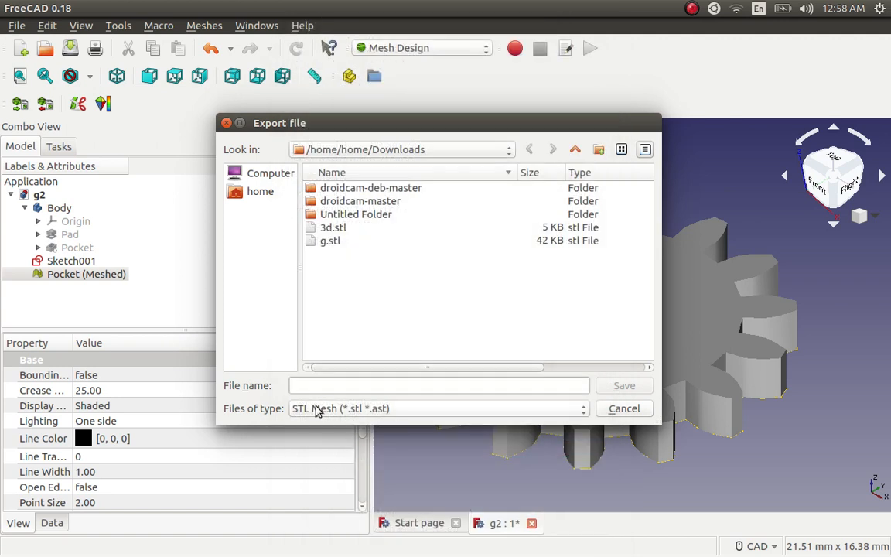
click(352, 386)
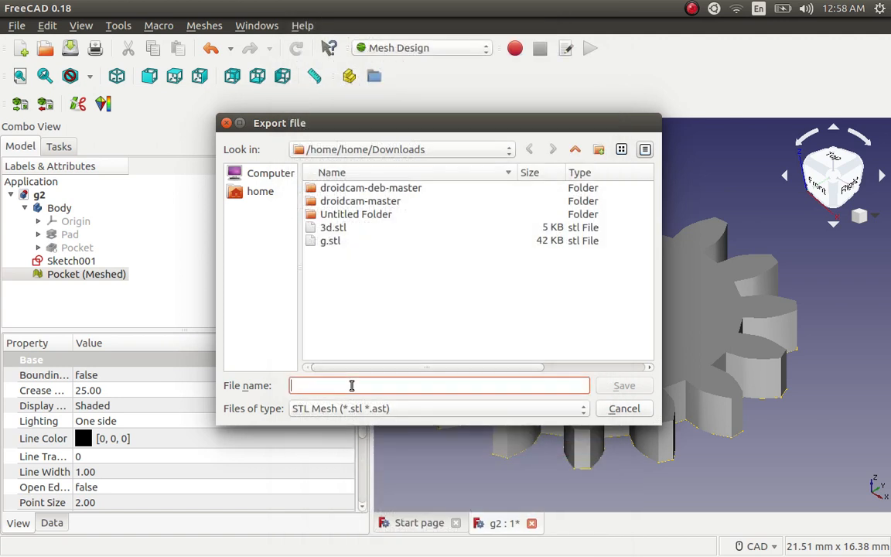
click(336, 243)
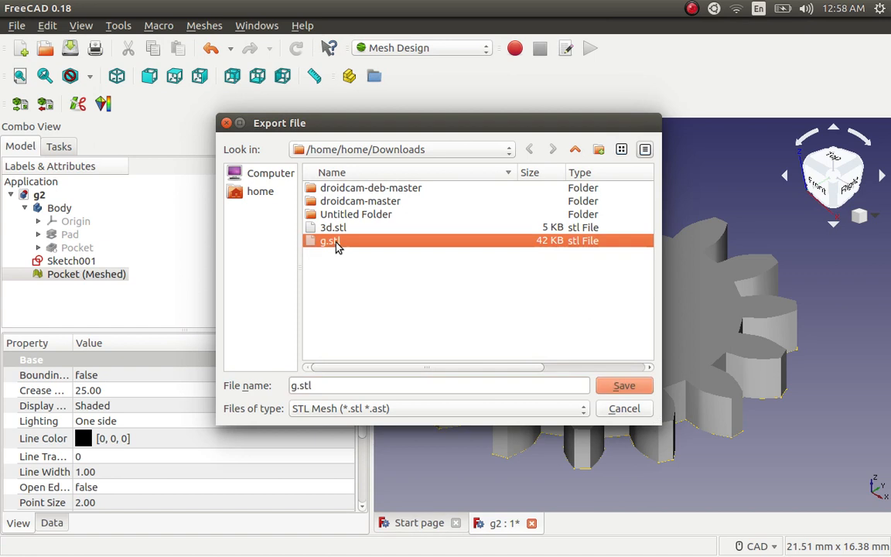
click(621, 387)
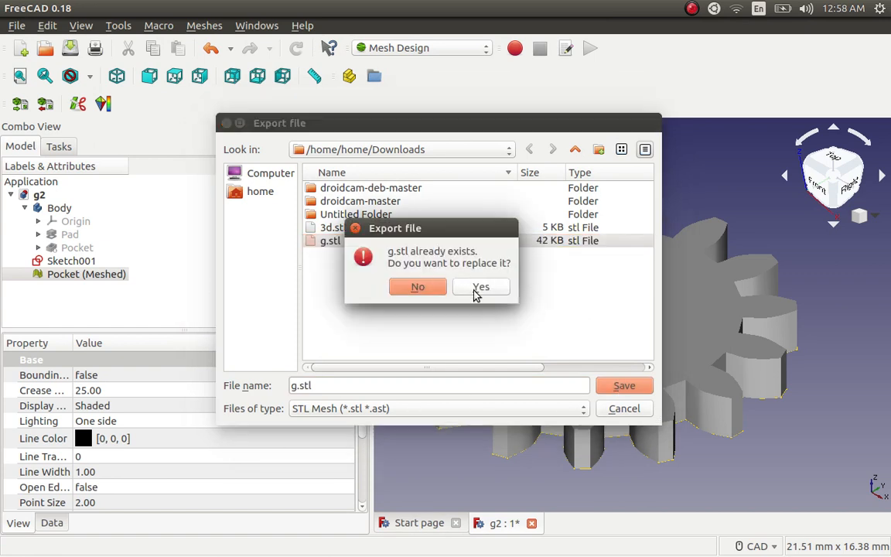
click(479, 288)
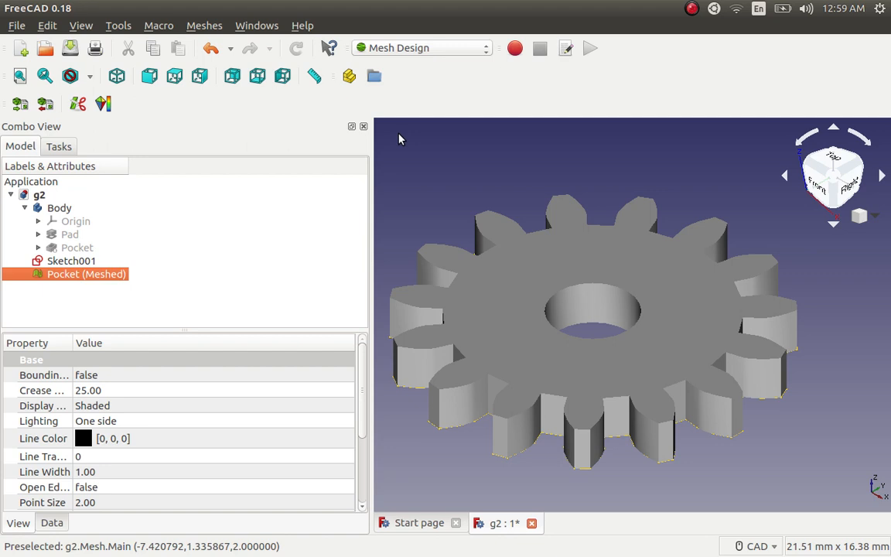
Switch to Slic3r and add g.stl from the Downloads folder to the plate.
key(alt+Tab)
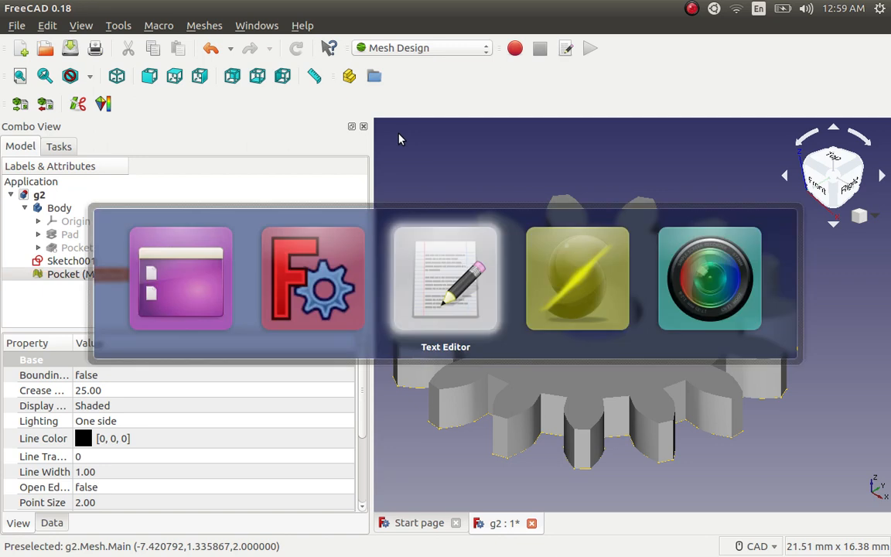
key(alt+Tab)
key(alt+Tab)
key(alt+Tab)
key(alt+Tab)
key(alt+Tab)
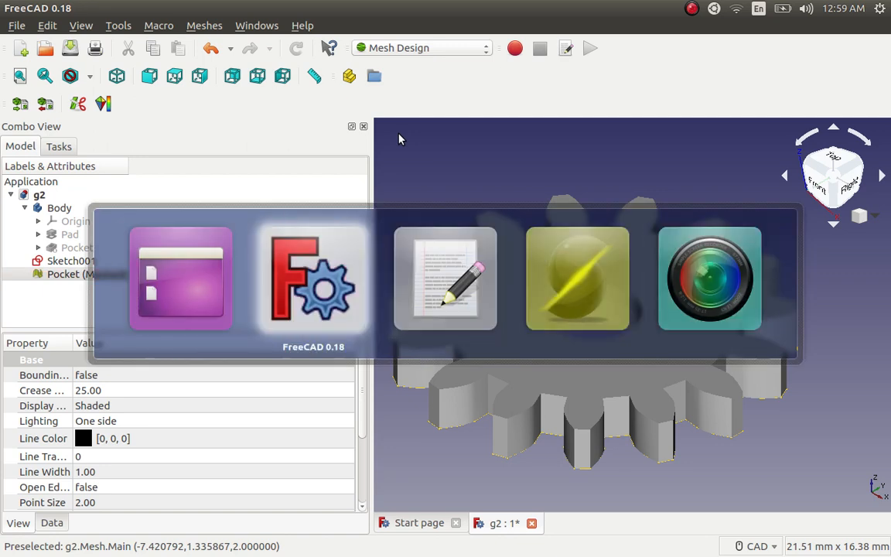
key(alt+Tab)
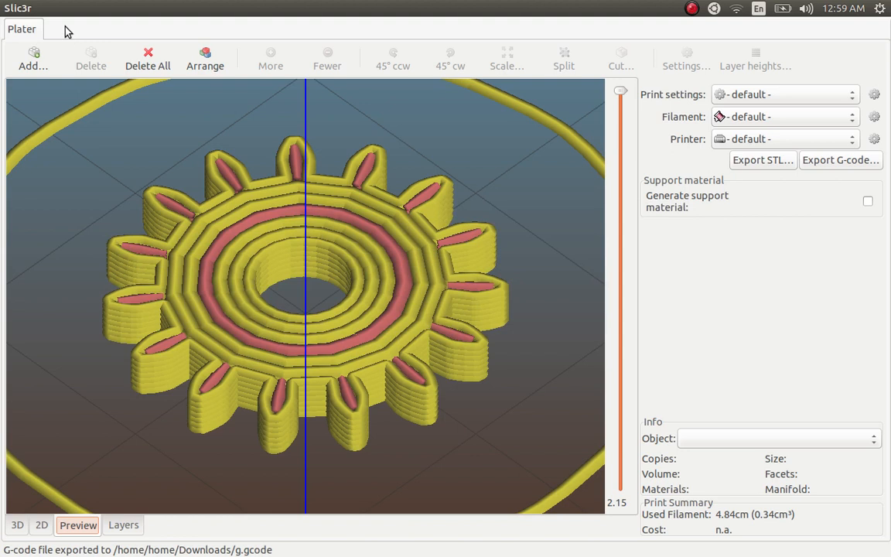
click(37, 64)
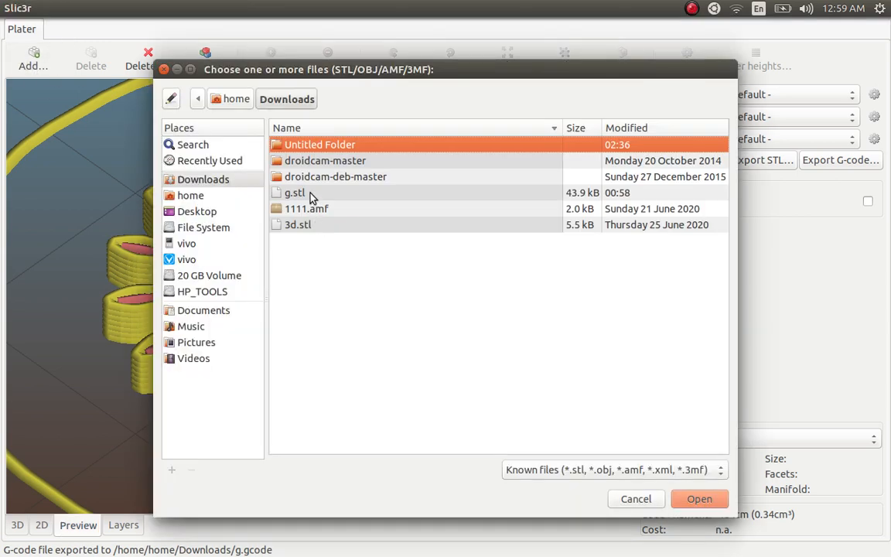
click(293, 193)
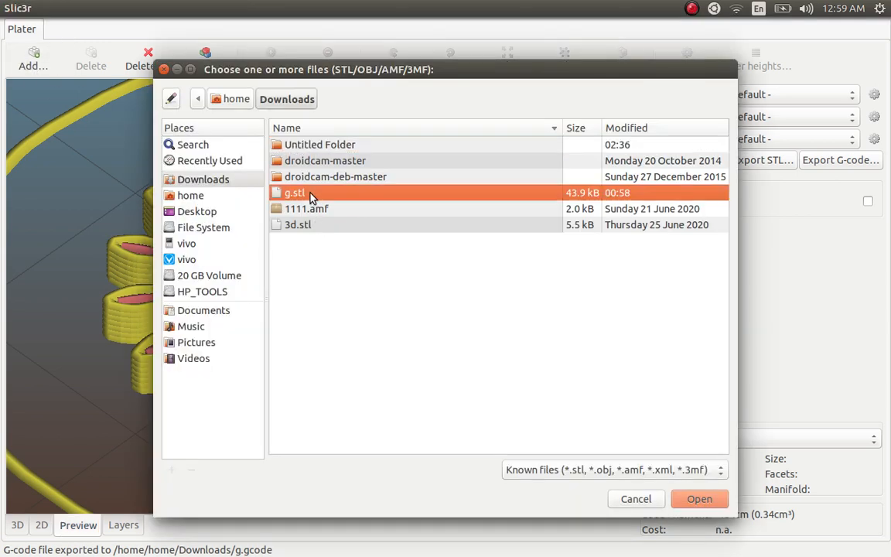
click(697, 500)
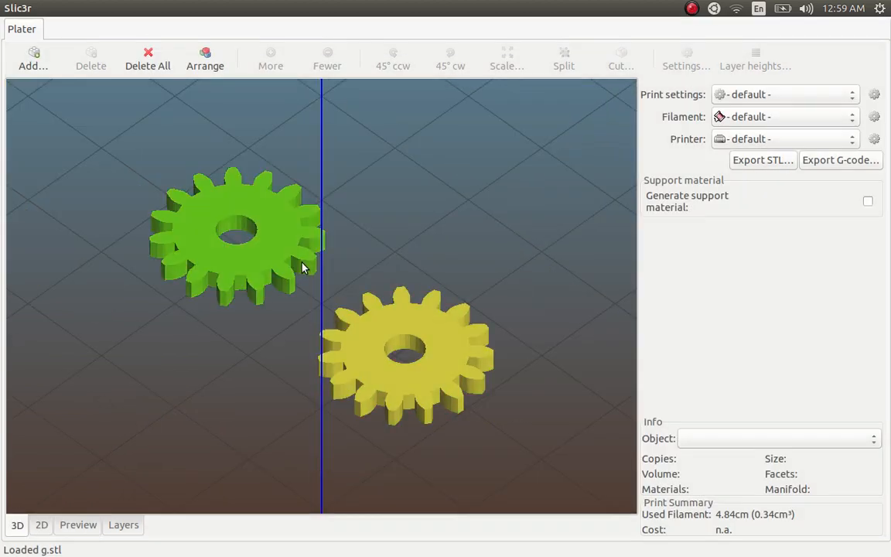
Show the sliced toolpath preview of both gears and inspect the G-code export dialog, closing it without saving.
scroll(270, 236, up, 4)
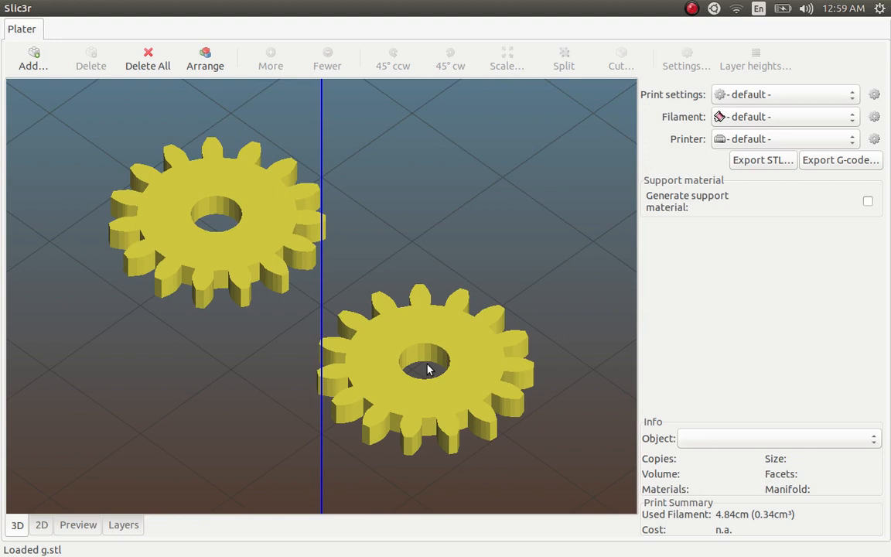
click(82, 527)
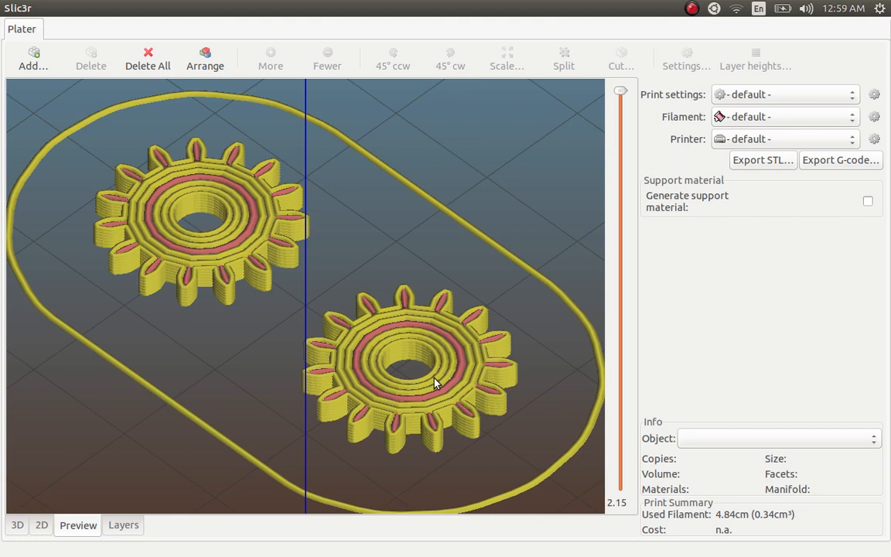
click(831, 162)
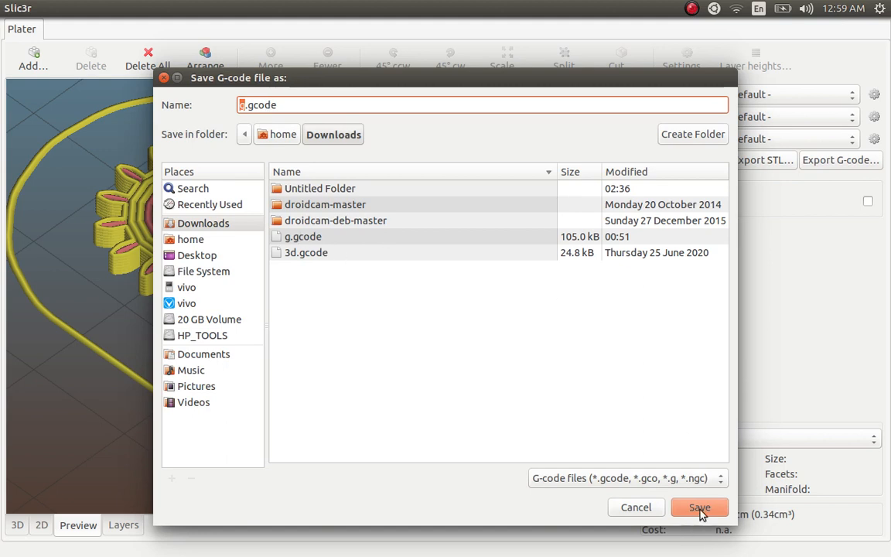
click(164, 77)
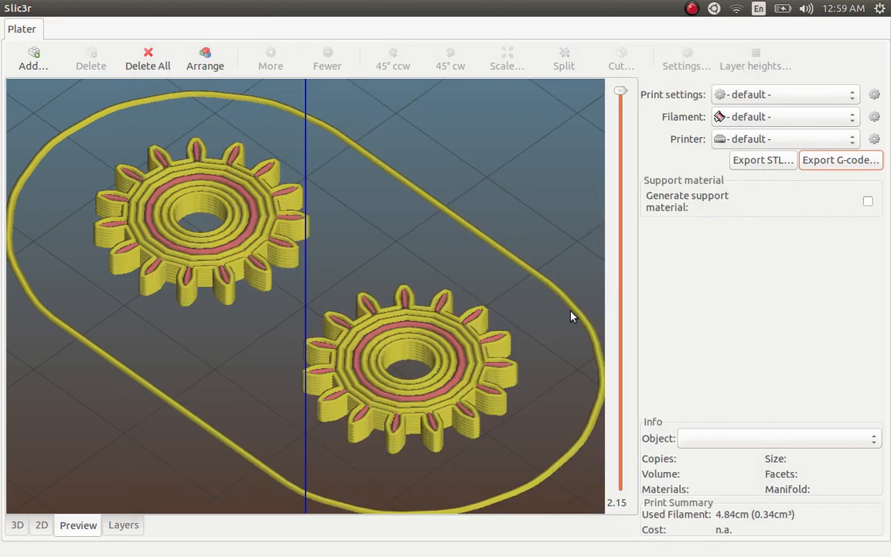
Switch to gedit to examine the G-code in g.gcode.
key(alt+Tab)
key(alt+Tab)
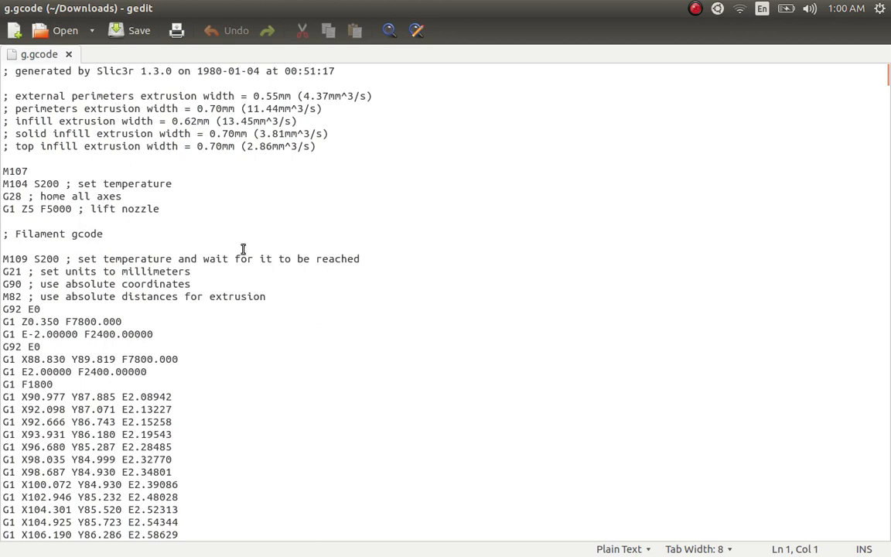
Switch to FreeCAD with the g2 gear document and open the Addon manager.
key(alt+Tab)
key(alt+Tab)
key(alt+Tab)
key(alt+Tab)
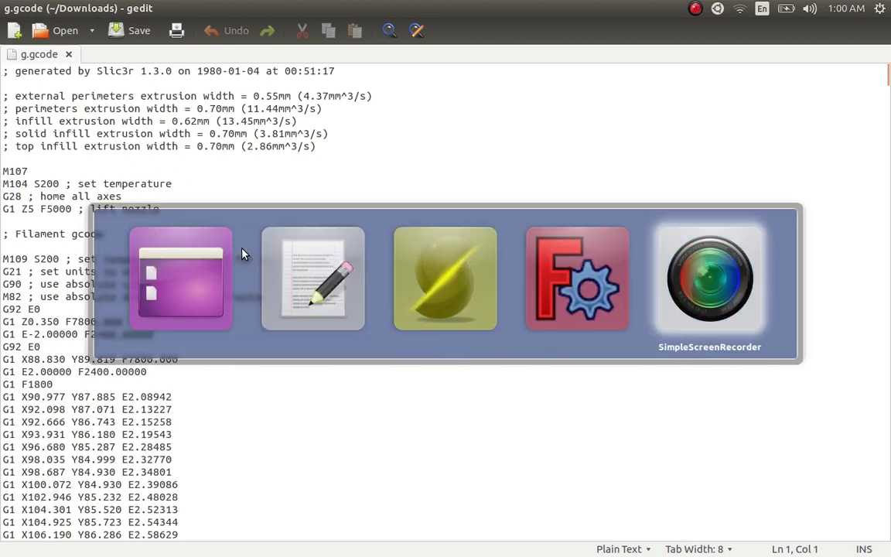
key(alt+Tab)
key(alt+Tab)
key(alt+Tab)
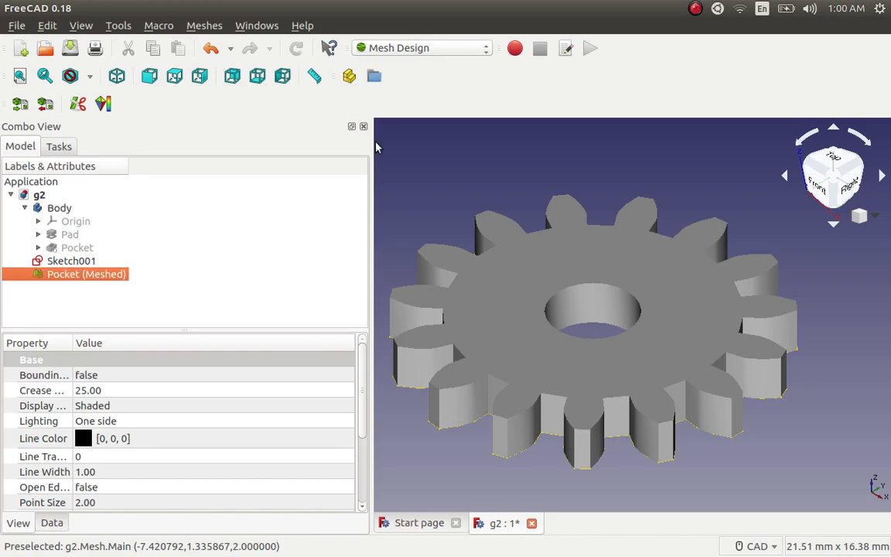
click(119, 26)
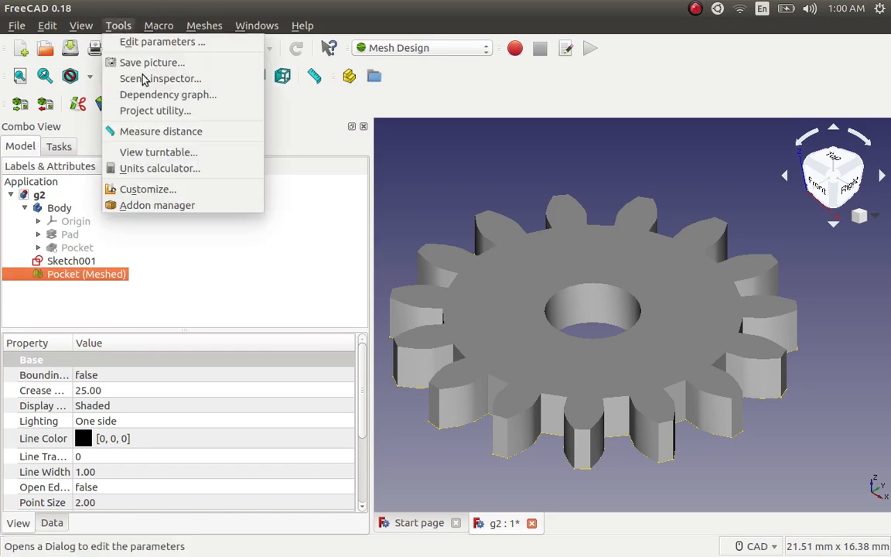
click(165, 206)
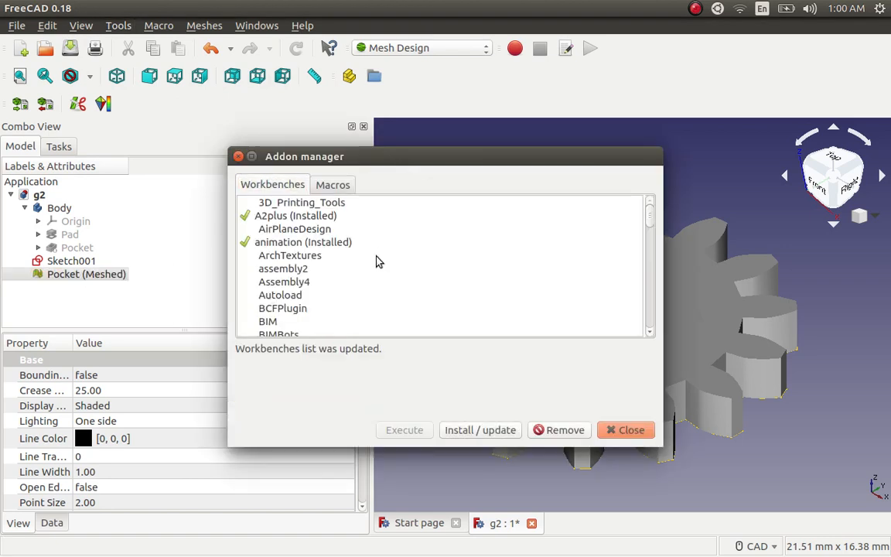
Examine the full list of available workbenches in the Addon manager, including slic3r-tools, and close it without installing anything.
scroll(348, 272, down, 4)
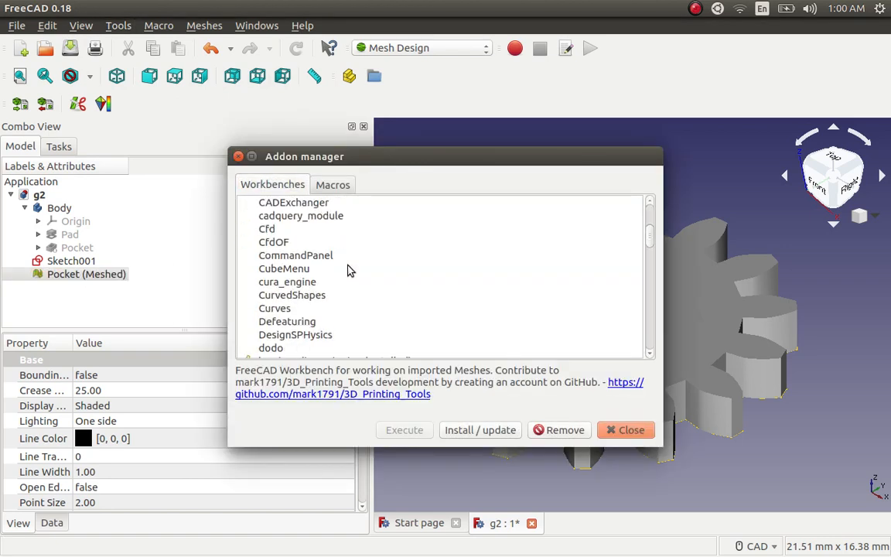
scroll(348, 271, down, 1)
scroll(348, 271, down, 4)
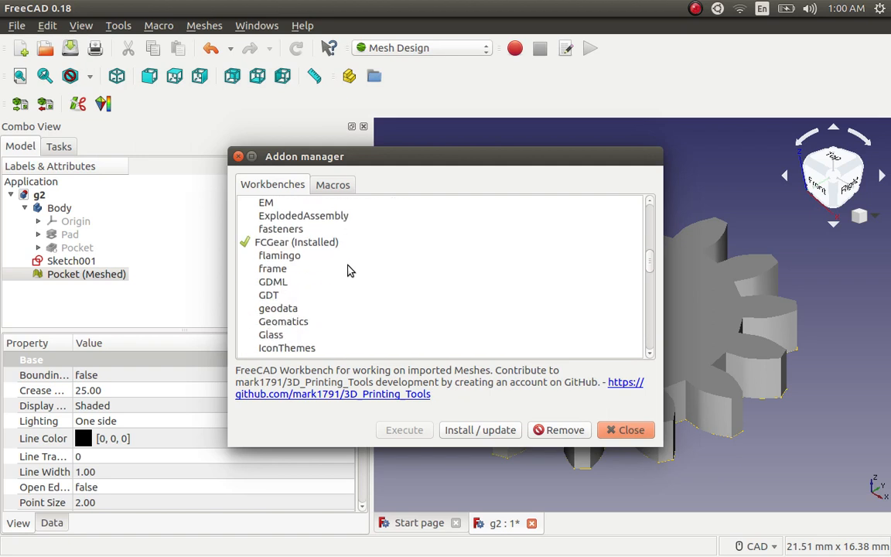
scroll(348, 271, down, 2)
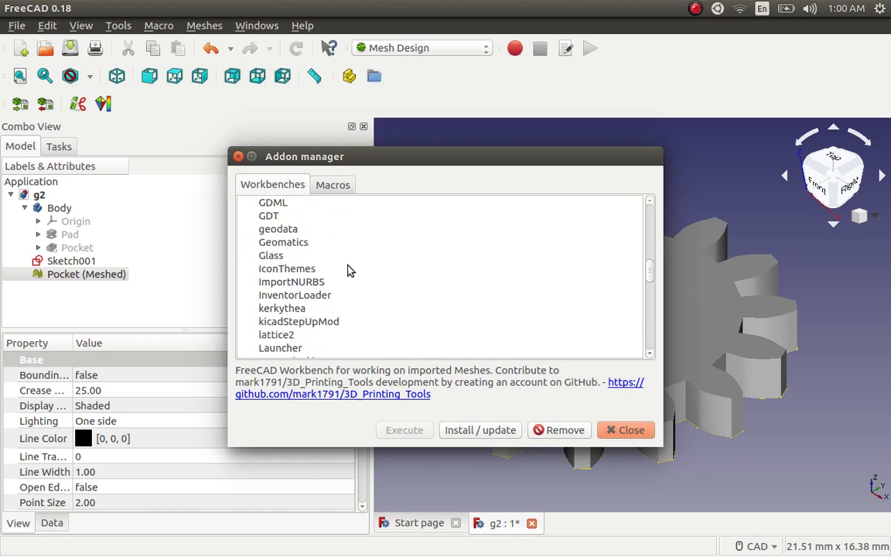
scroll(348, 271, down, 5)
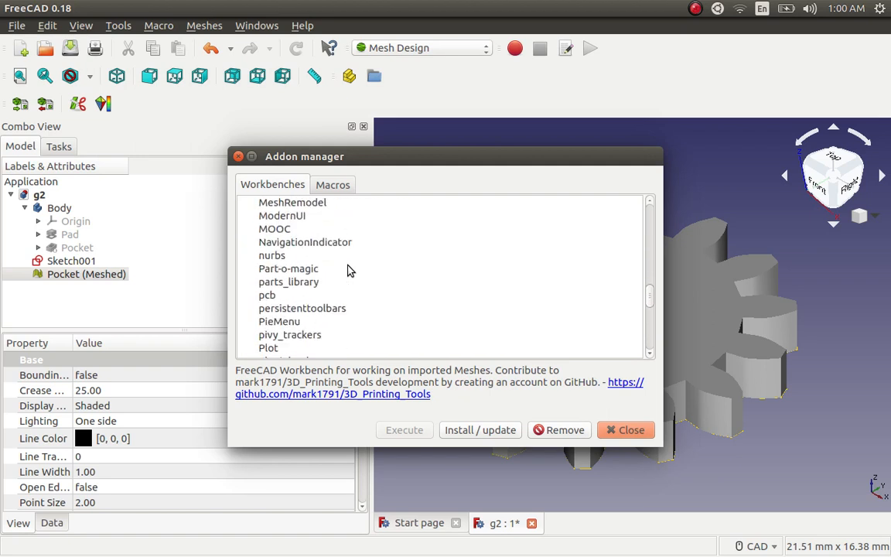
scroll(348, 271, down, 4)
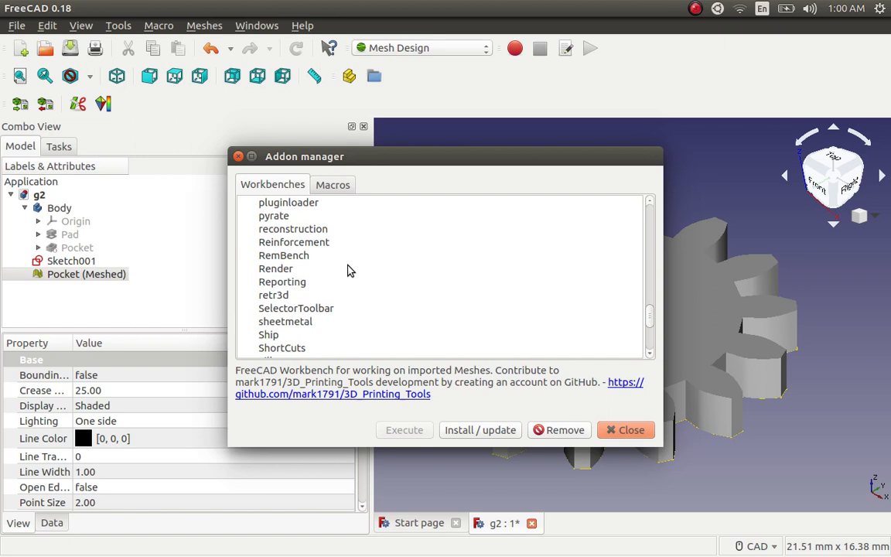
scroll(348, 270, down, 1)
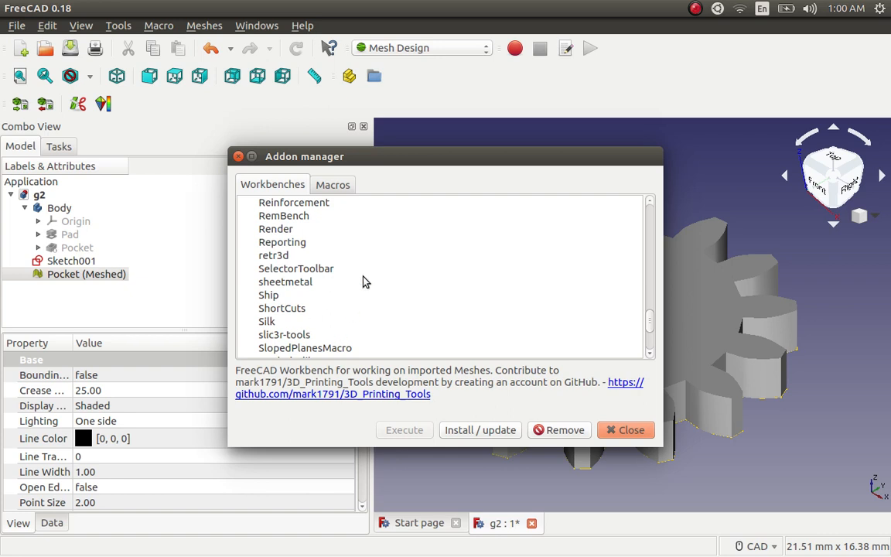
scroll(363, 282, down, 2)
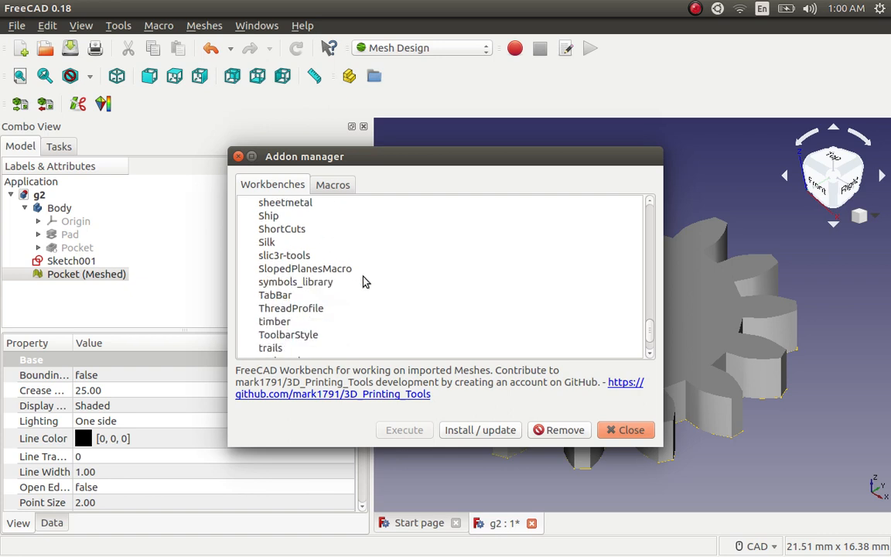
scroll(364, 282, down, 1)
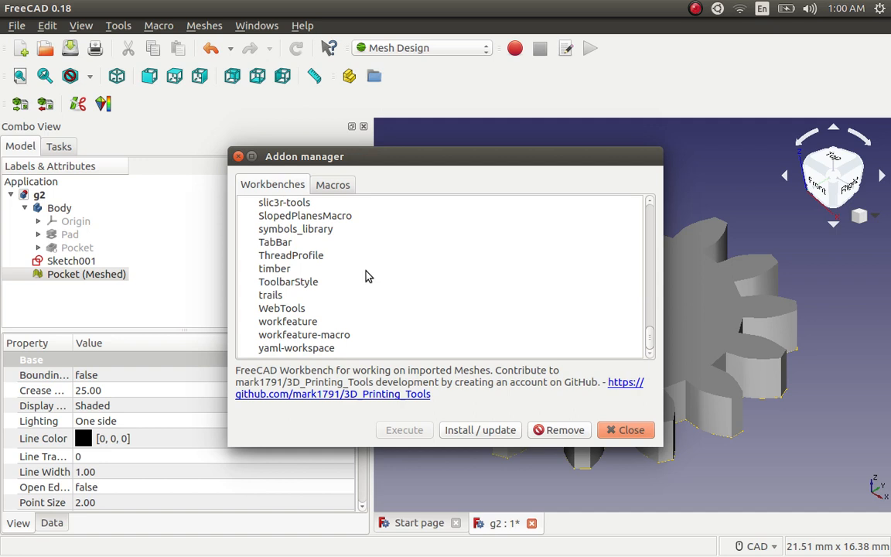
scroll(368, 276, up, 3)
scroll(368, 276, up, 1)
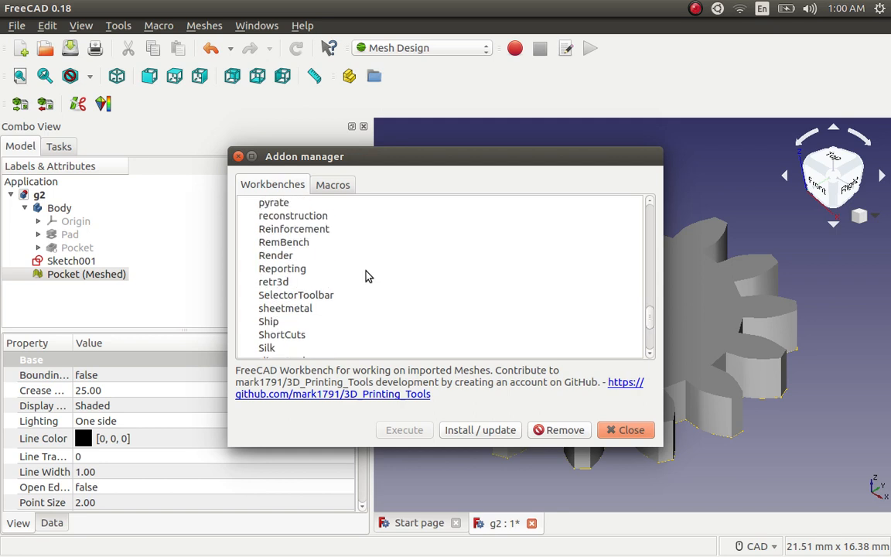
scroll(368, 277, up, 2)
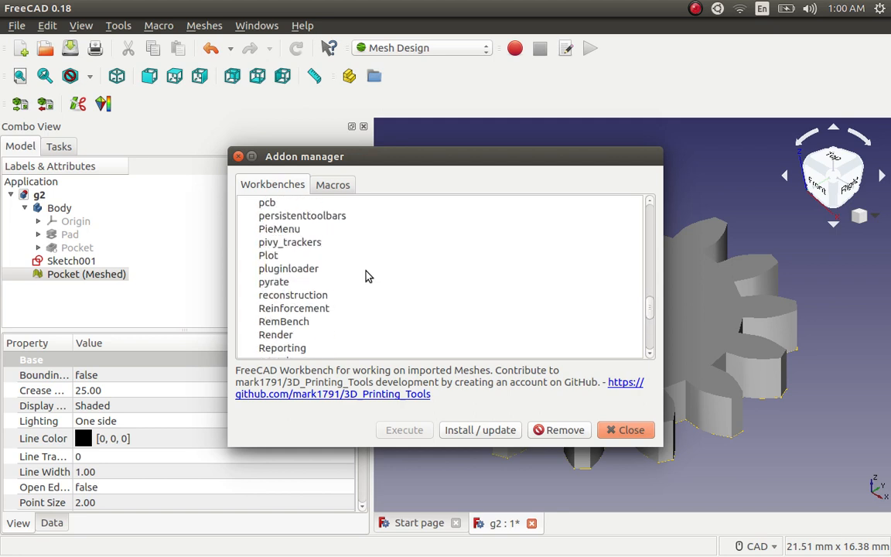
scroll(369, 276, up, 5)
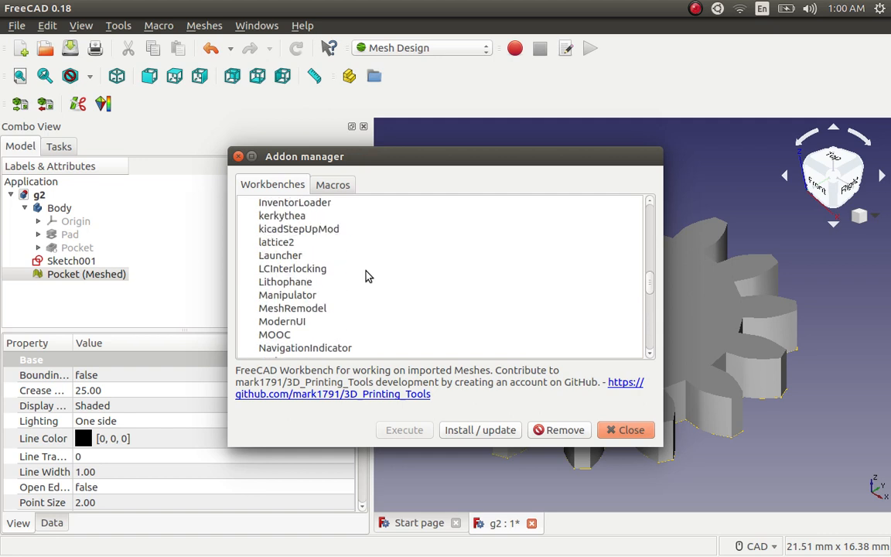
scroll(369, 277, up, 8)
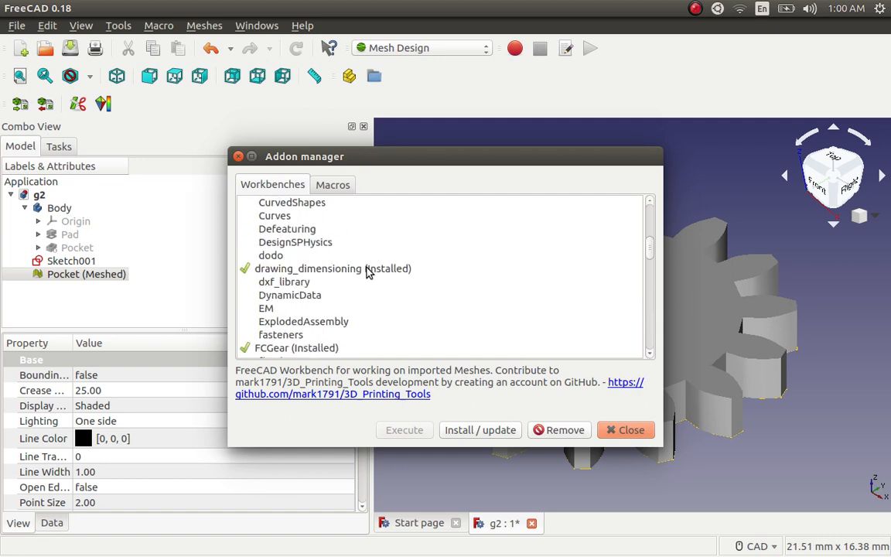
scroll(368, 273, up, 5)
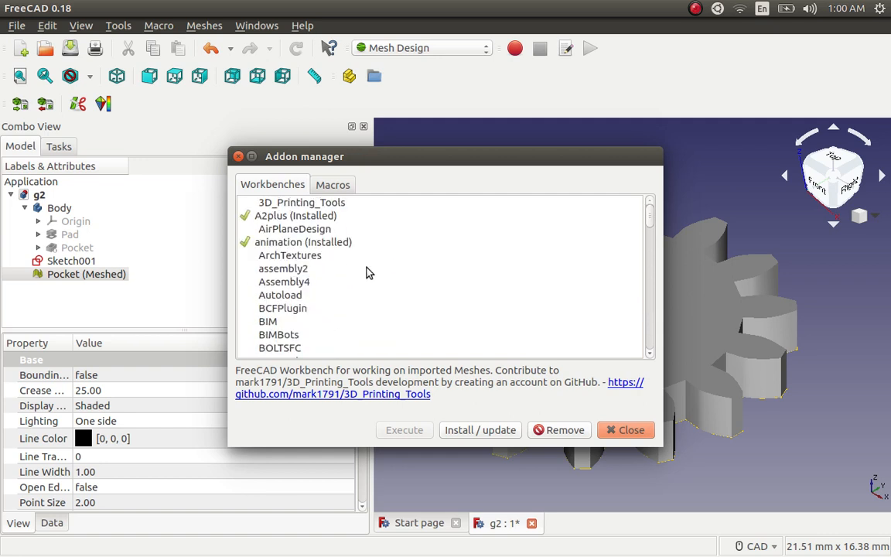
click(237, 156)
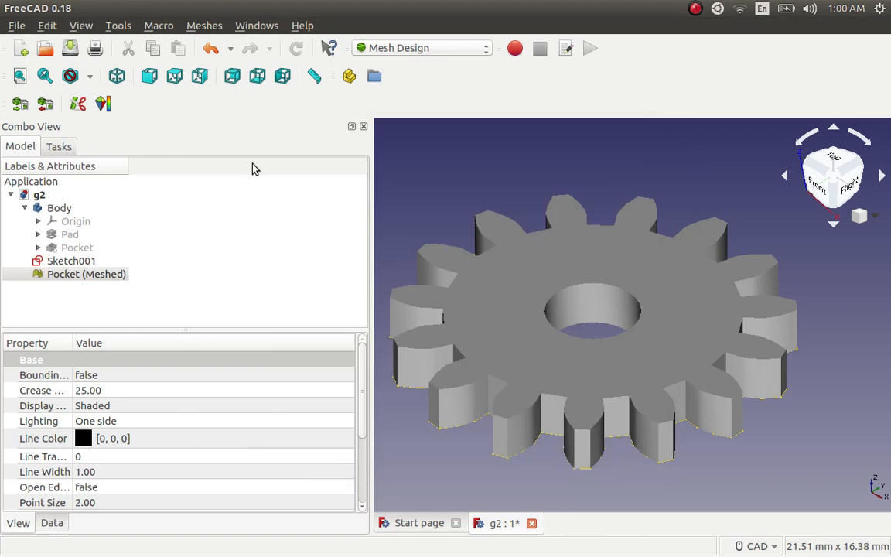